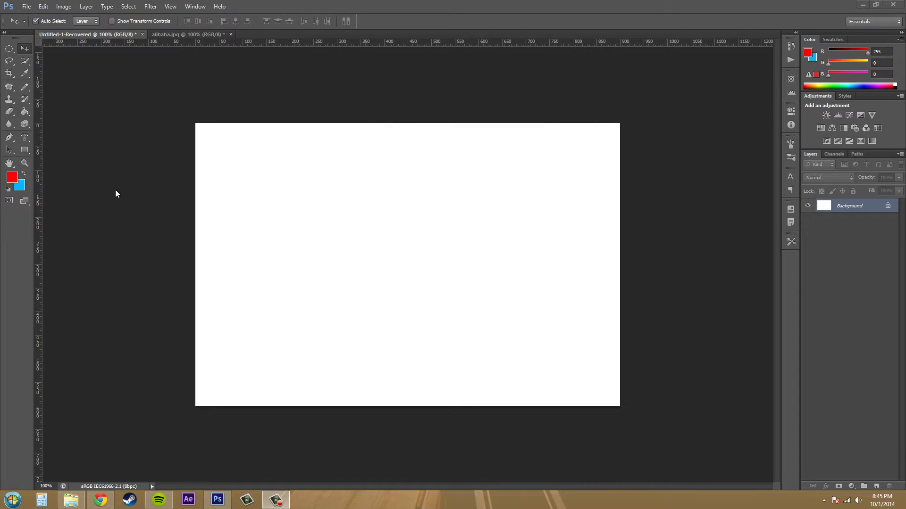
Set up the Rectangle Tool in Shape mode with New Layer as the path operation and Unconstrained sizing
click(25, 150)
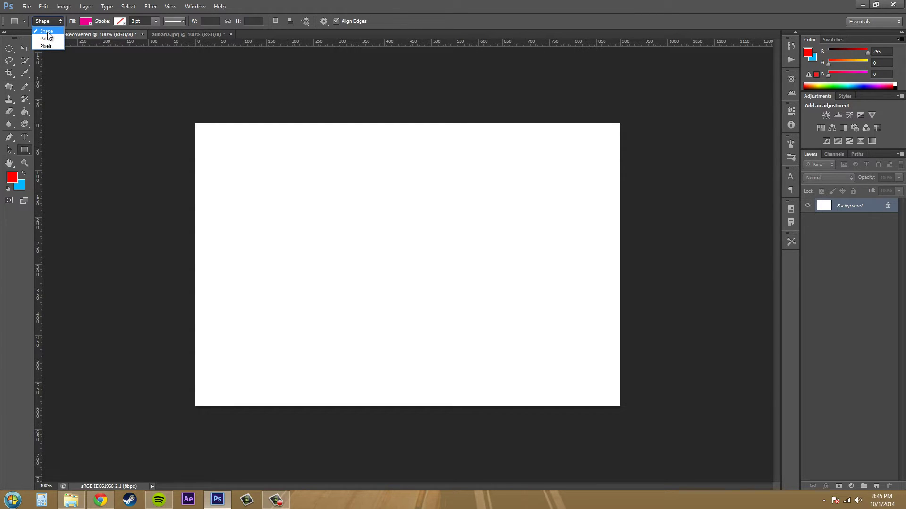
click(47, 32)
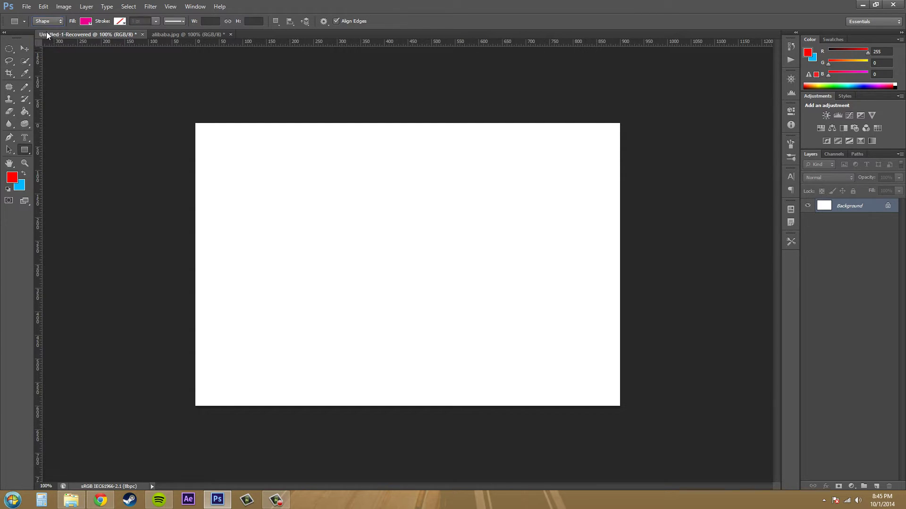
click(273, 19)
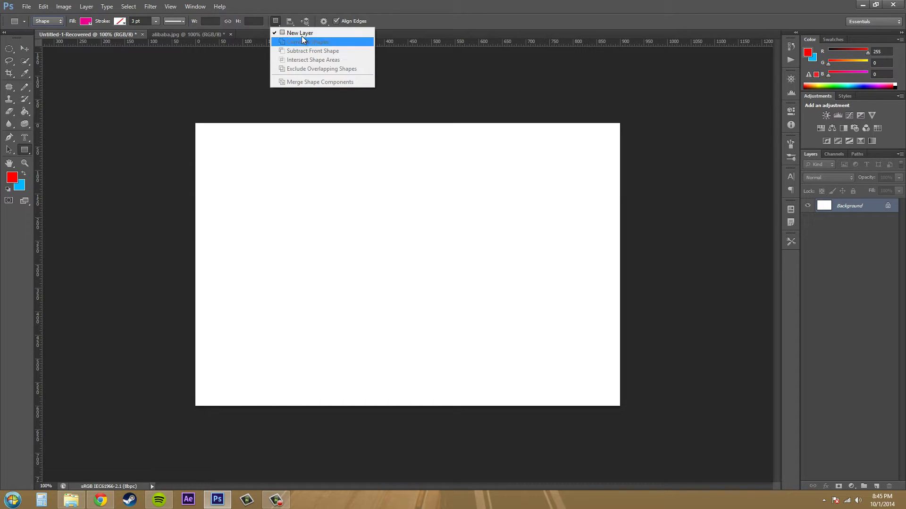
click(301, 35)
click(290, 22)
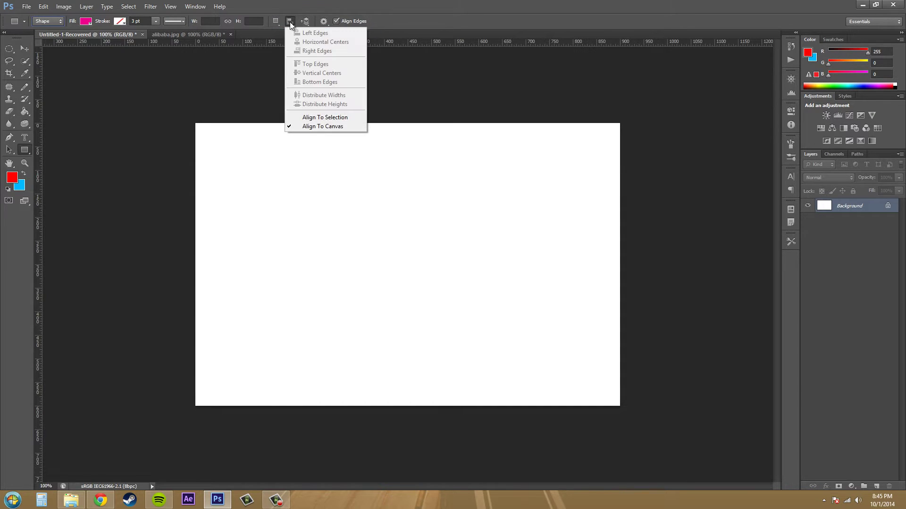
click(290, 22)
click(324, 21)
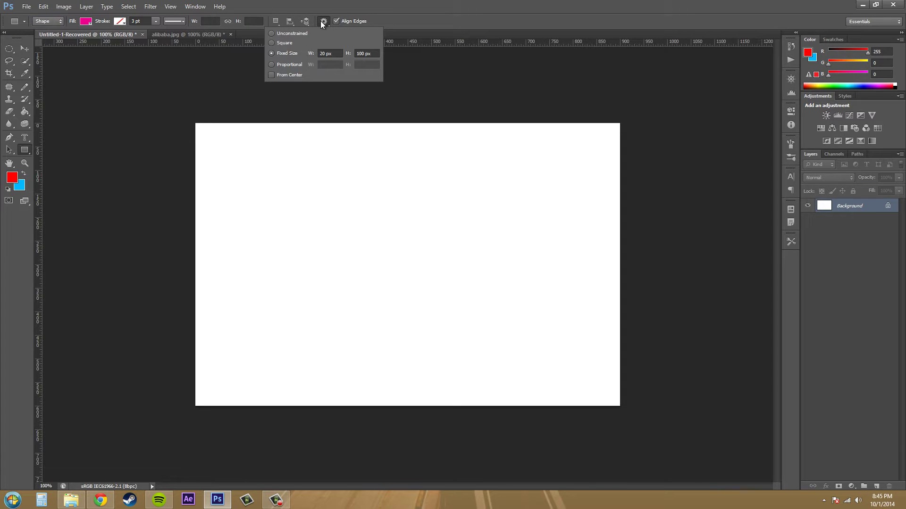
click(271, 33)
click(321, 25)
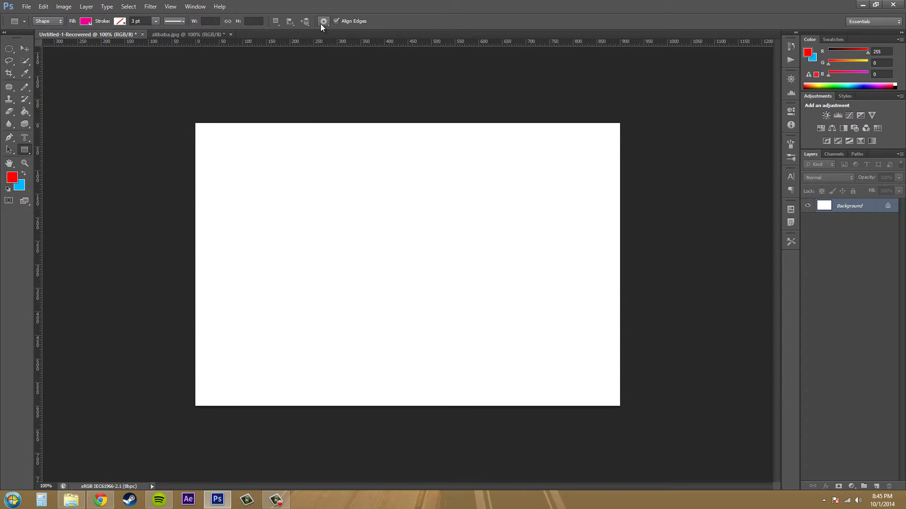
Draw a magenta circle about 378 px in diameter in the upper middle of the canvas with the Ellipse Tool
right_click(28, 151)
click(57, 167)
drag(320, 151, 498, 363)
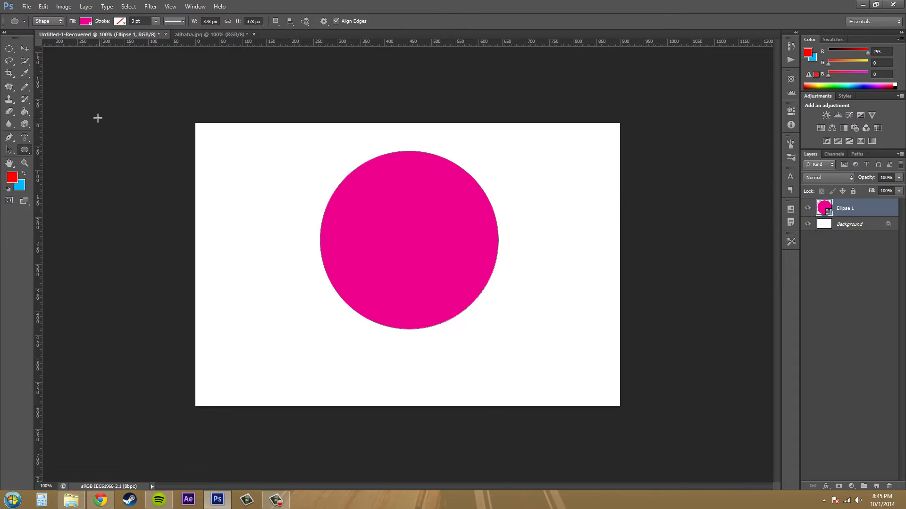
Cut a sitting cat custom shape out of the magenta circle using Subtract Front Shape
click(275, 21)
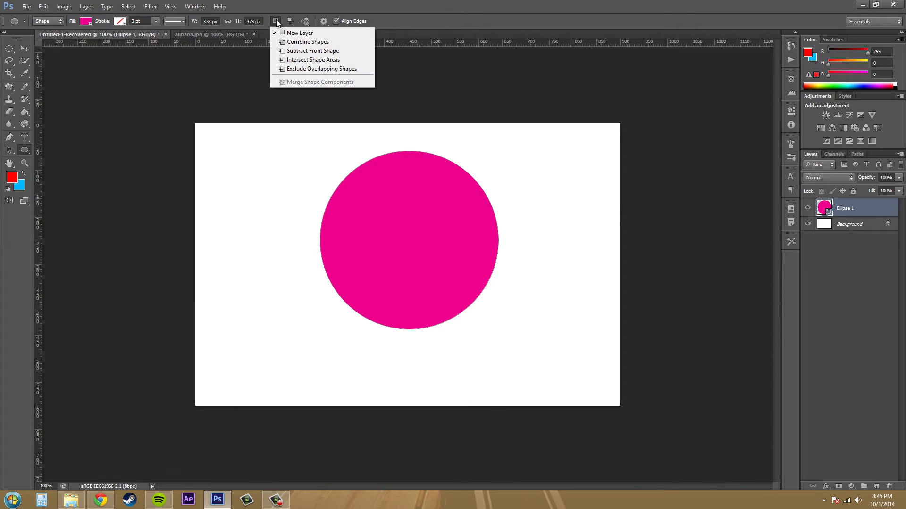
click(302, 51)
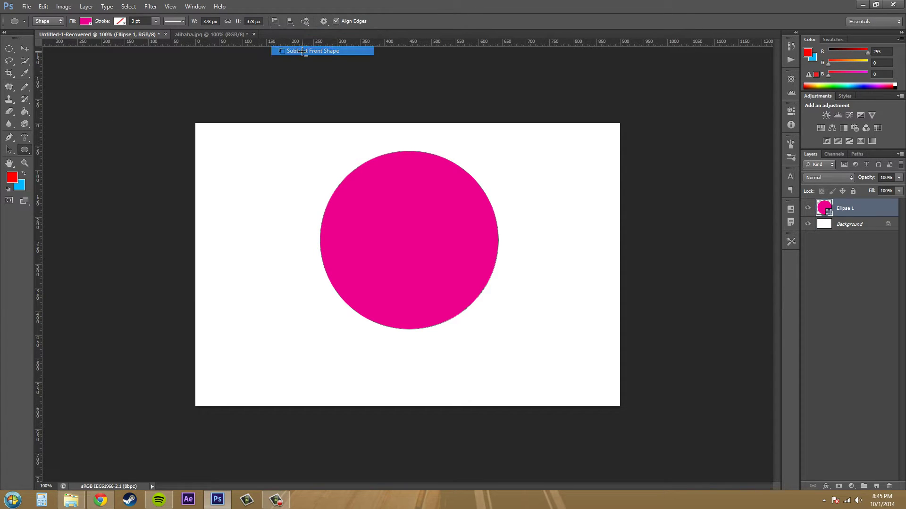
right_click(31, 152)
click(66, 191)
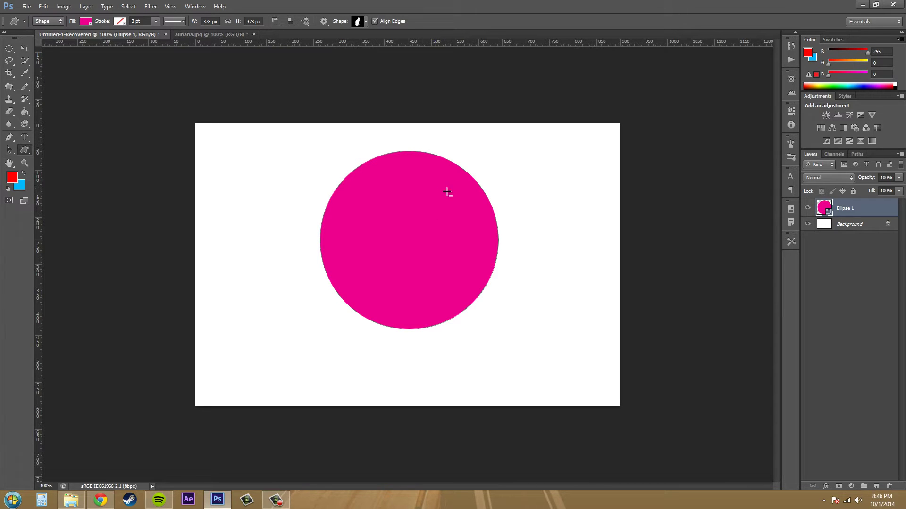
drag(447, 190, 348, 327)
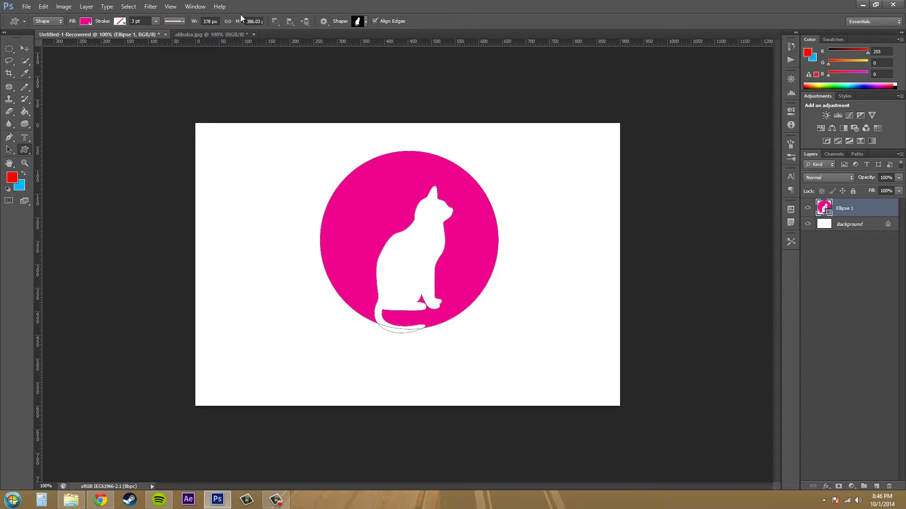
Select the cat and circle paths together and align their horizontal and vertical centers to the canvas
click(10, 149)
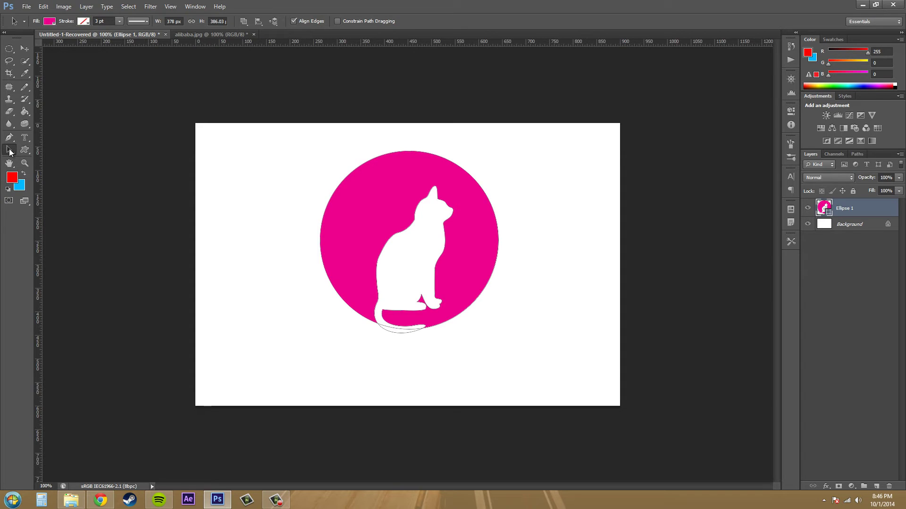
right_click(9, 149)
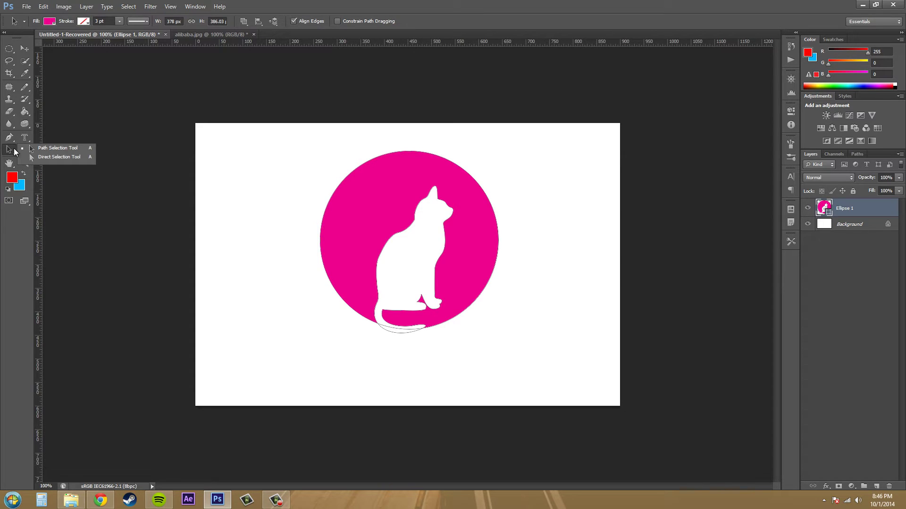
click(61, 148)
click(432, 227)
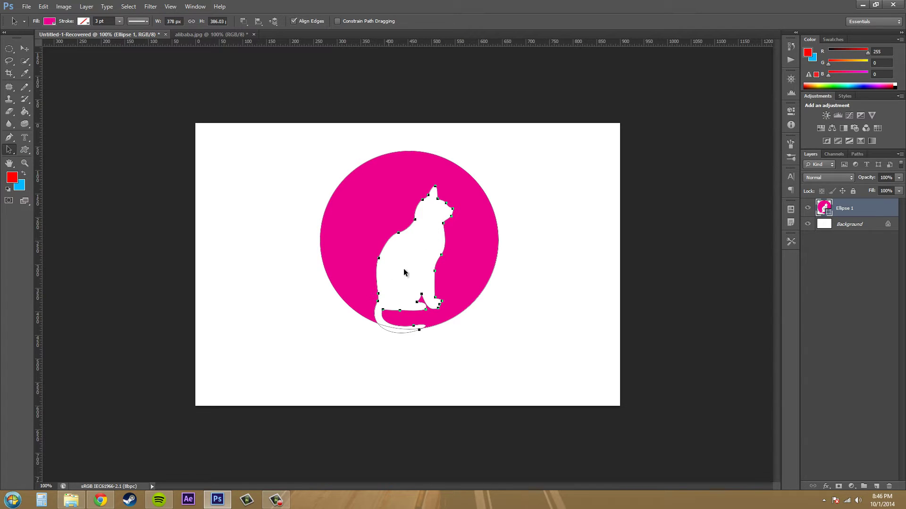
shift+click(351, 206)
click(259, 22)
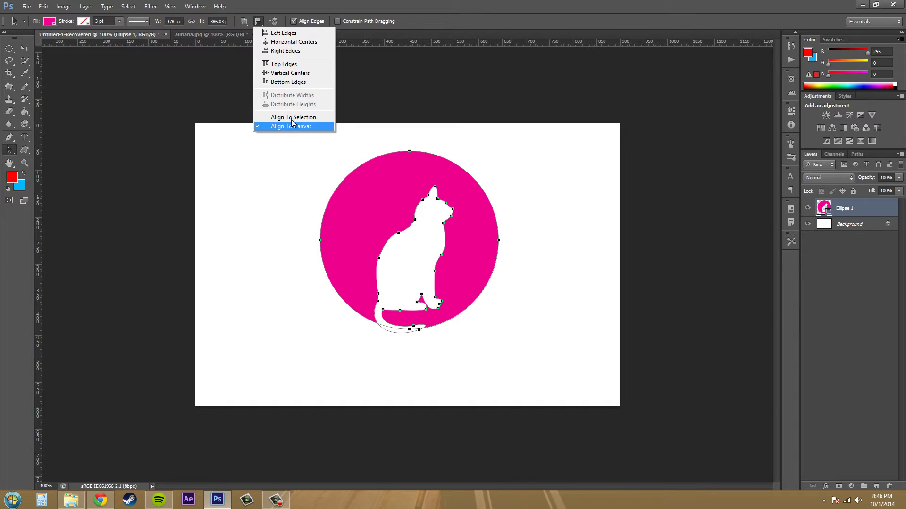
click(289, 44)
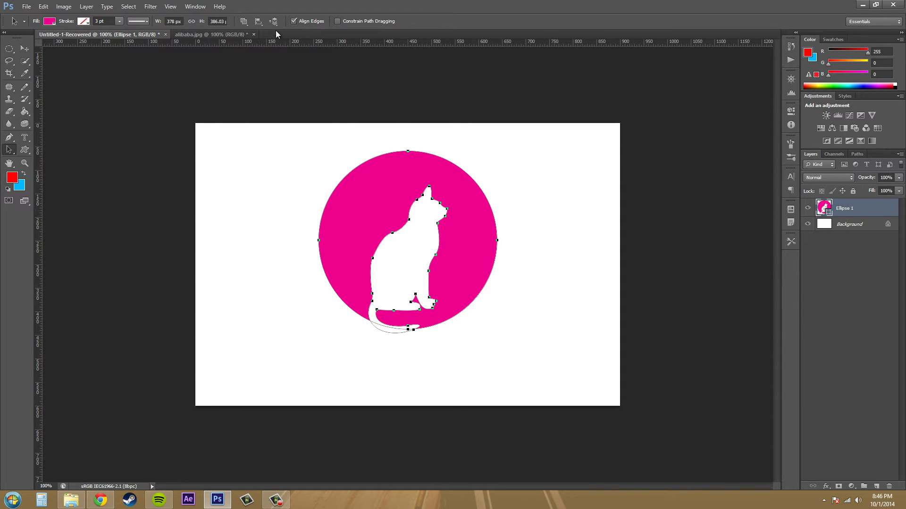
click(258, 22)
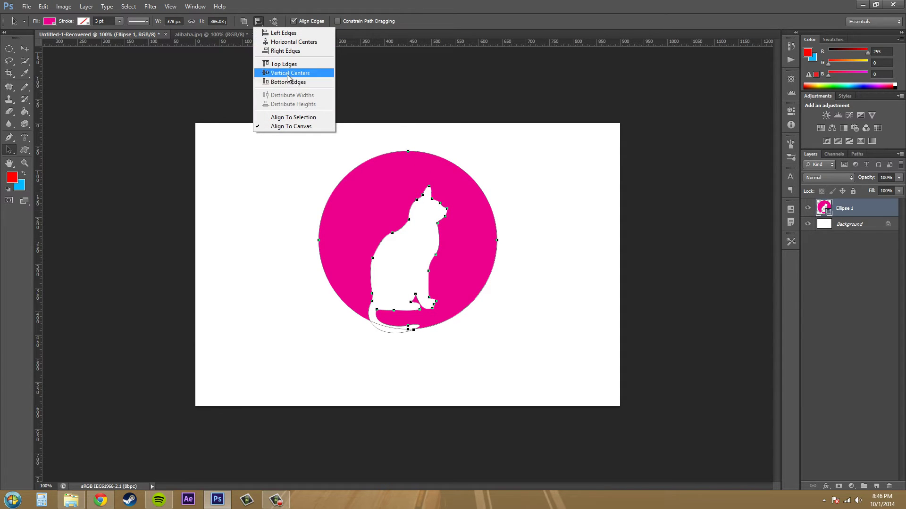
click(289, 73)
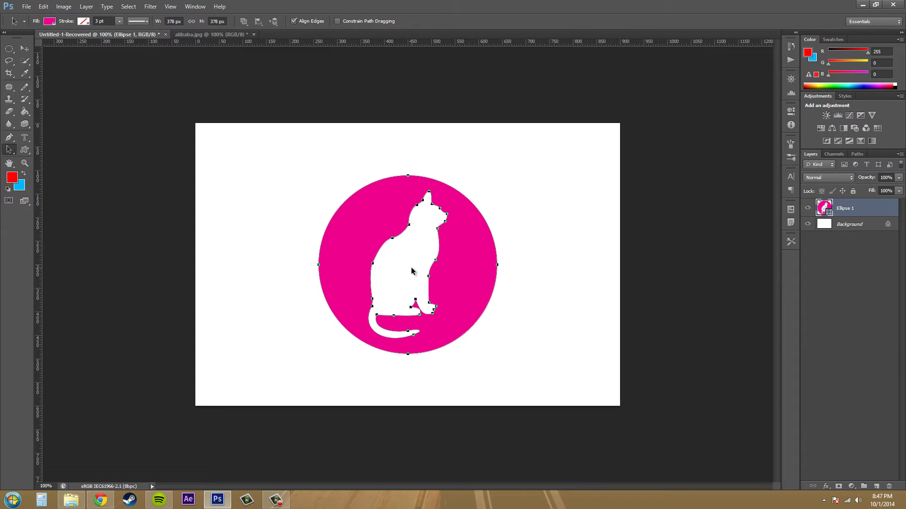
Align both paths to the canvas's left edge, and move the circle and the cat back toward the canvas's right half
click(258, 22)
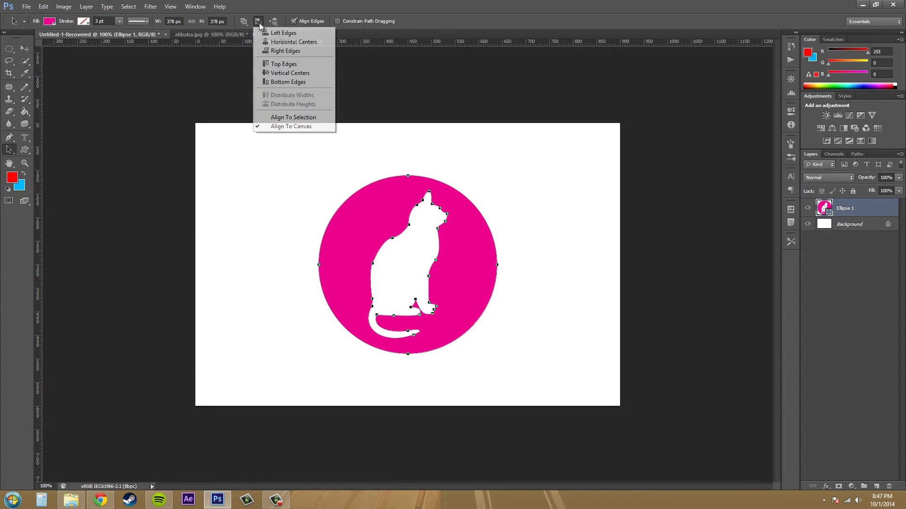
click(284, 33)
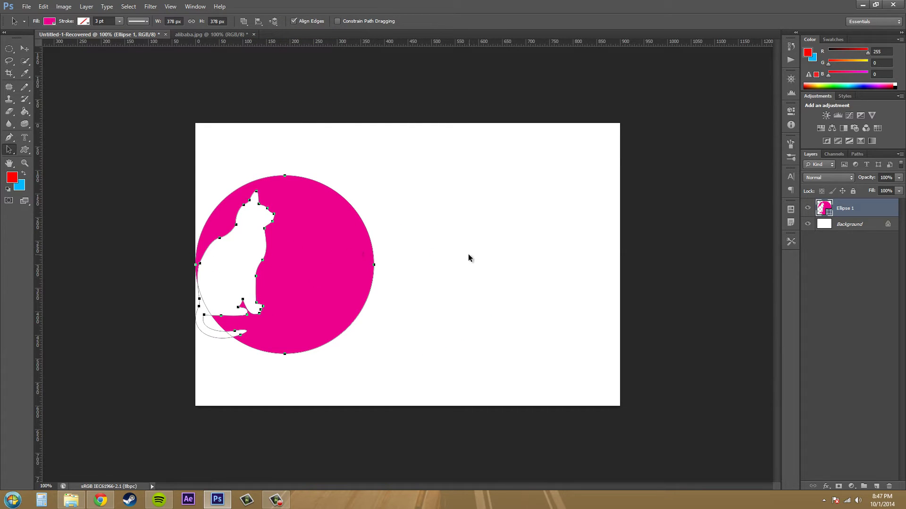
click(333, 257)
drag(334, 263, 483, 246)
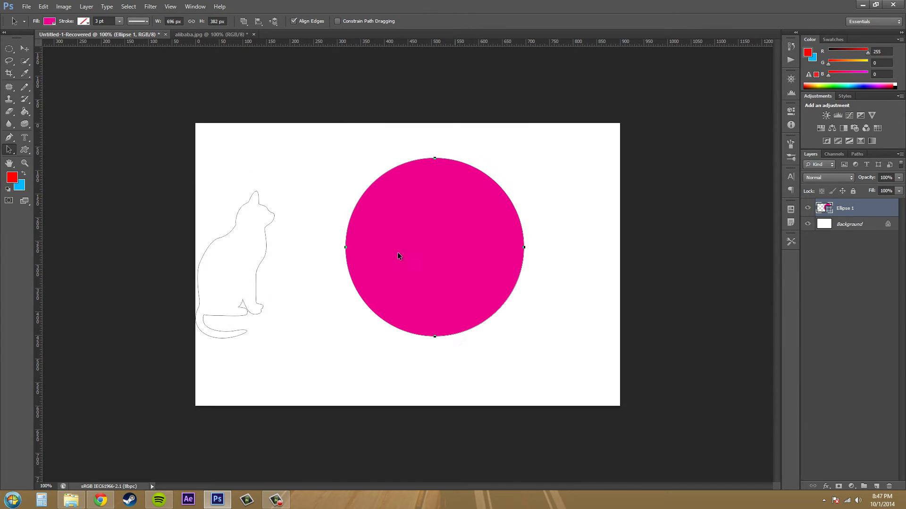
click(258, 259)
drag(259, 260, 494, 238)
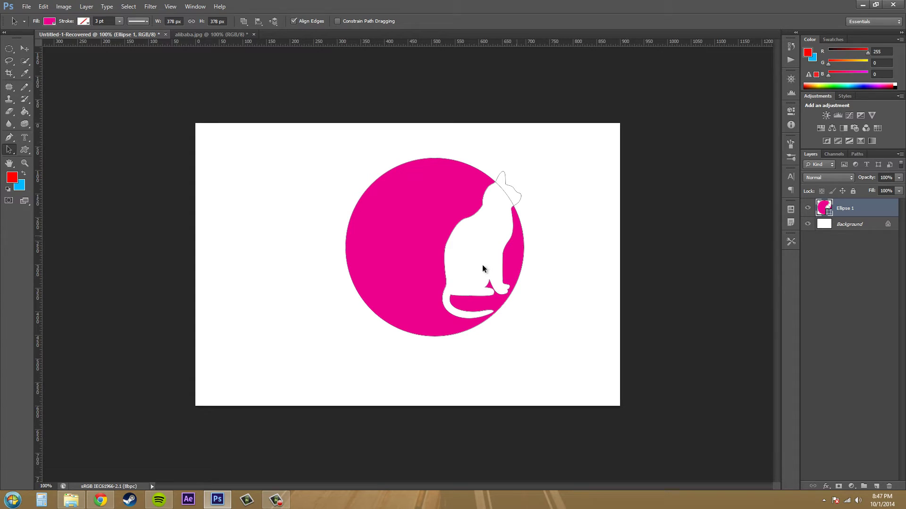
Select the cat and circle paths, switch alignment to Align To Selection, and align their left edges
click(476, 232)
shift+click(419, 251)
click(258, 21)
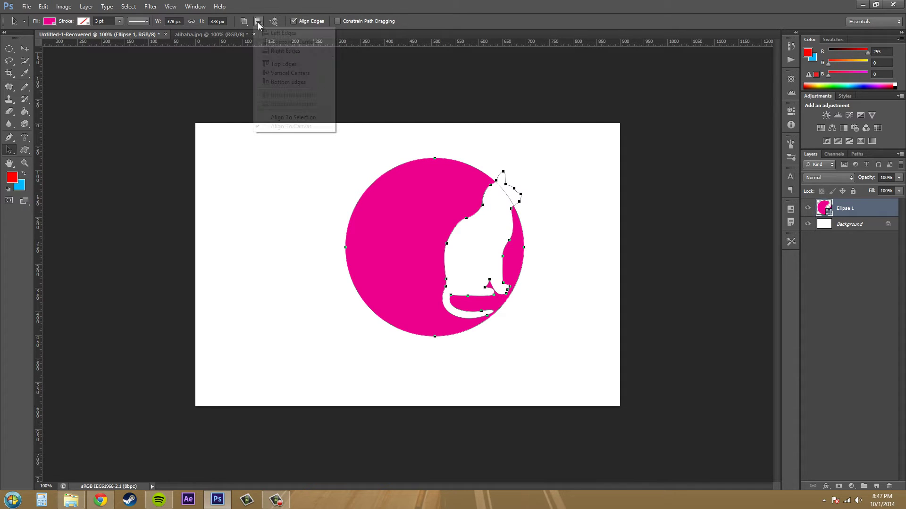
click(297, 118)
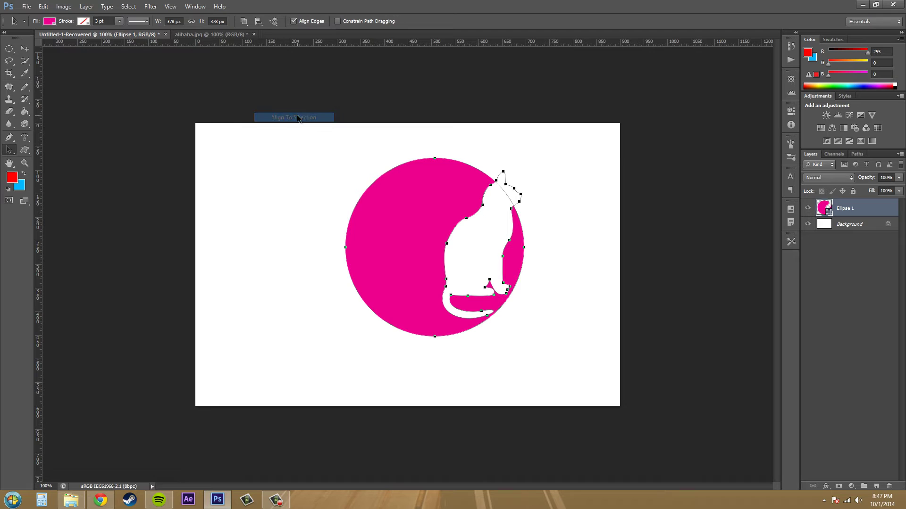
click(258, 22)
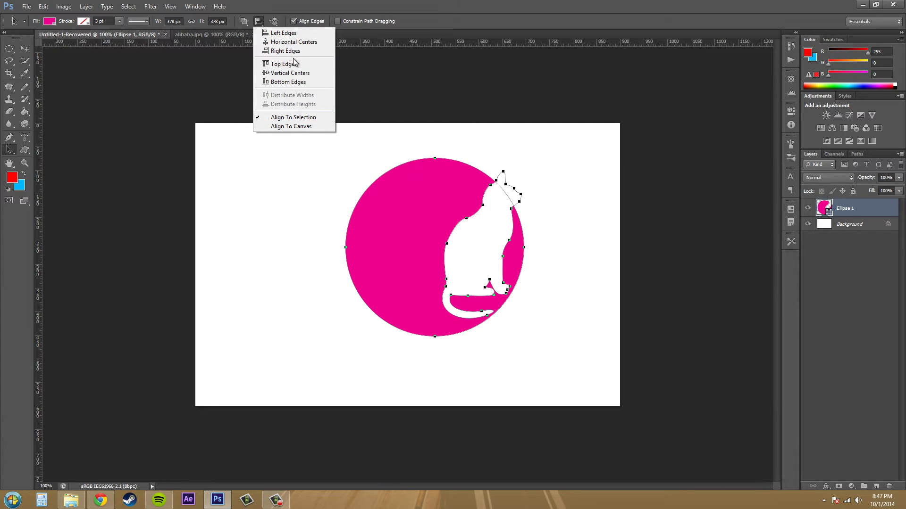
click(291, 37)
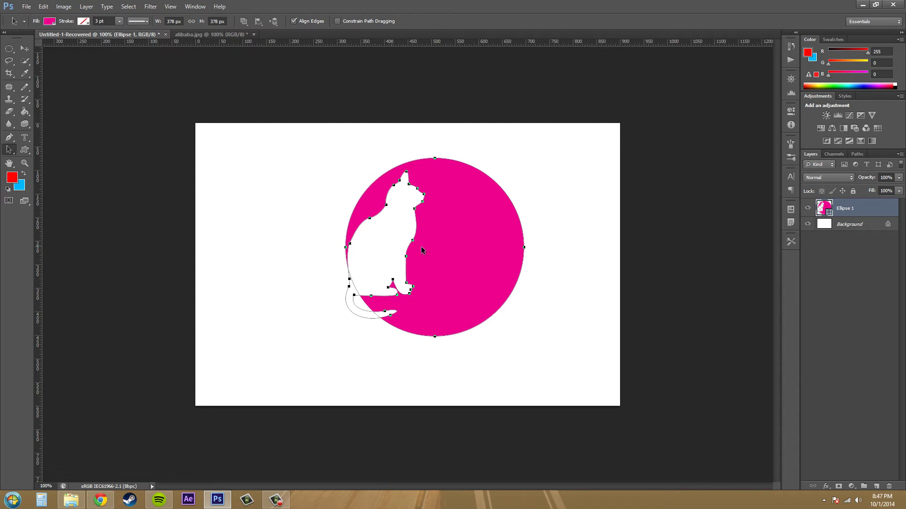
Move the cat path mostly outside the circle on its left side and align both paths' left edges to the selection
drag(406, 231, 343, 243)
click(450, 252)
shift+click(330, 244)
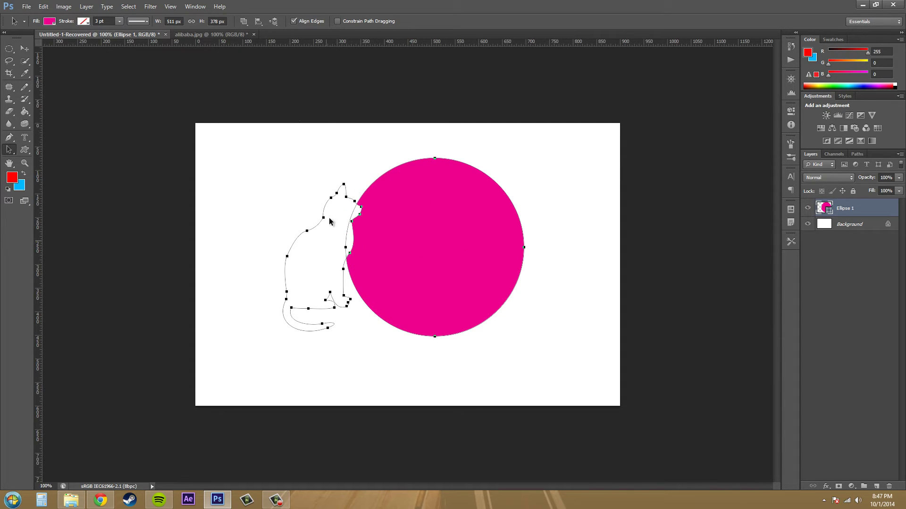
click(257, 22)
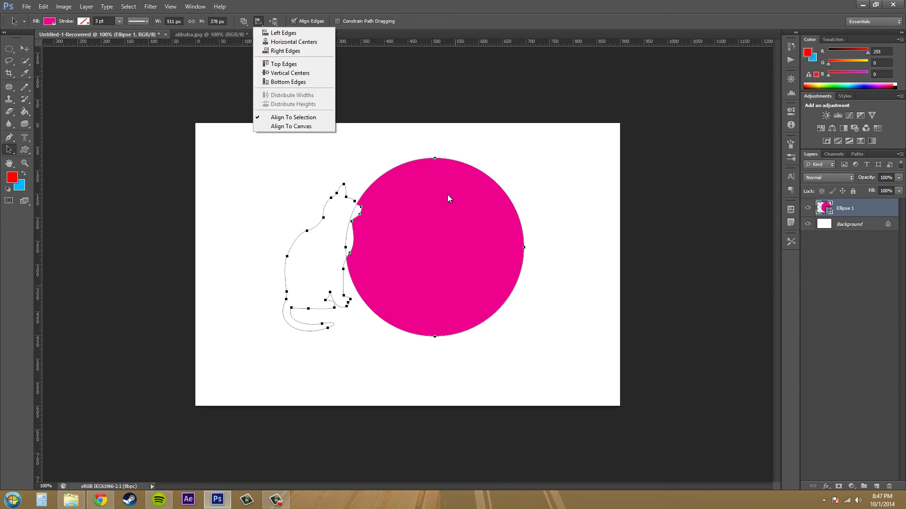
click(284, 34)
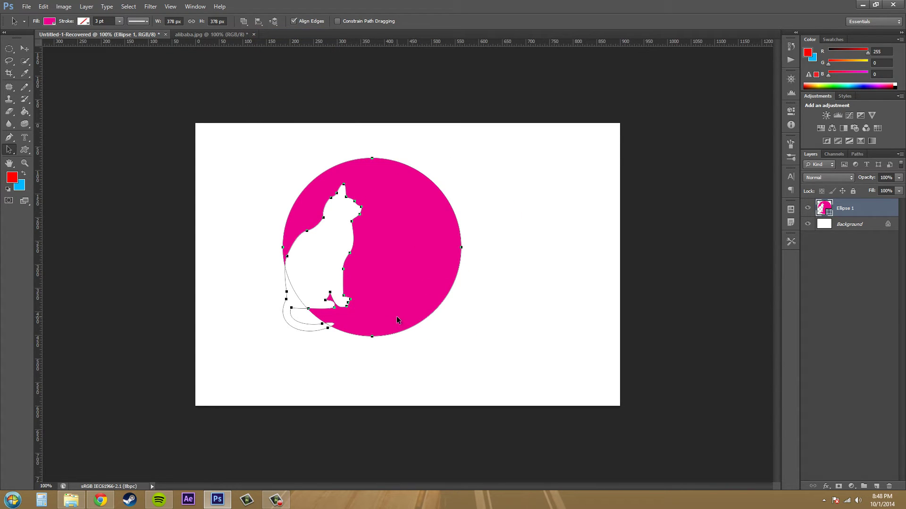
Delete the circle path and the remaining cat path to clear the canvas
click(515, 296)
key(Delete)
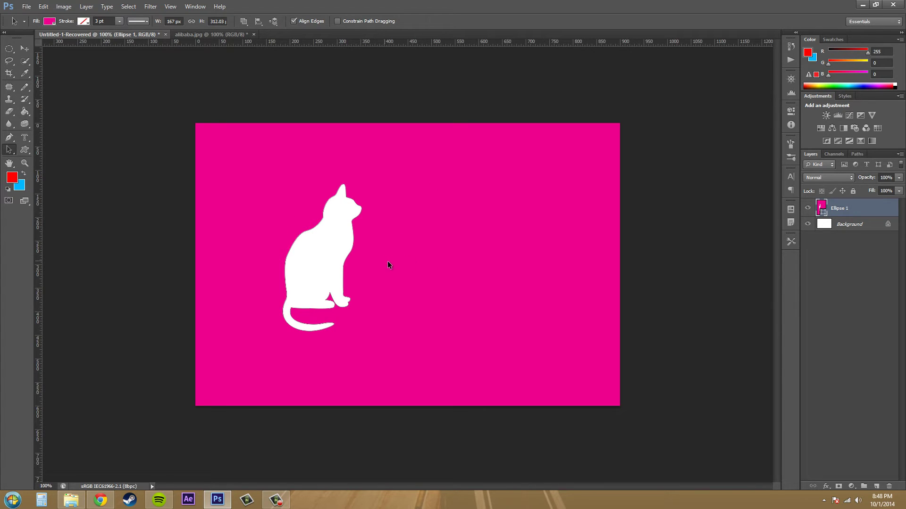
key(Delete)
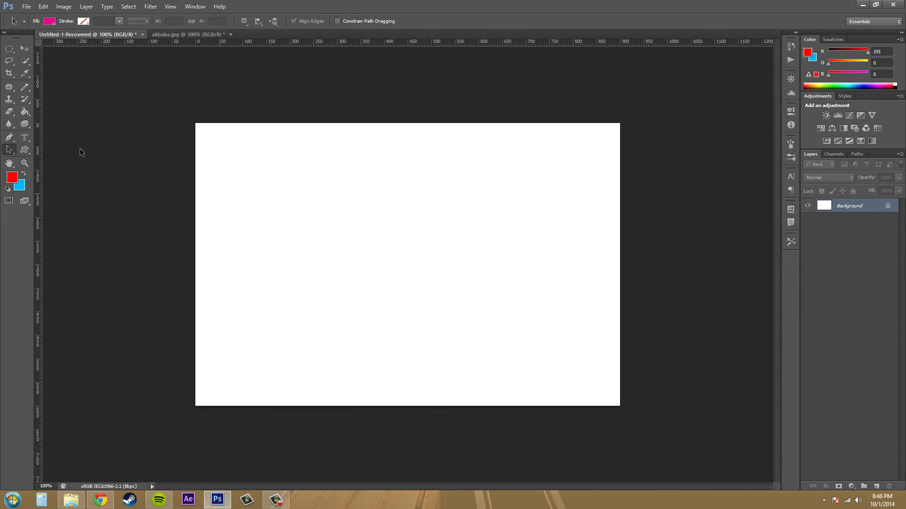
Set the Rectangle Tool to a fixed size of 20 px by 100 px and place one rectangle in the canvas's left half
click(25, 149)
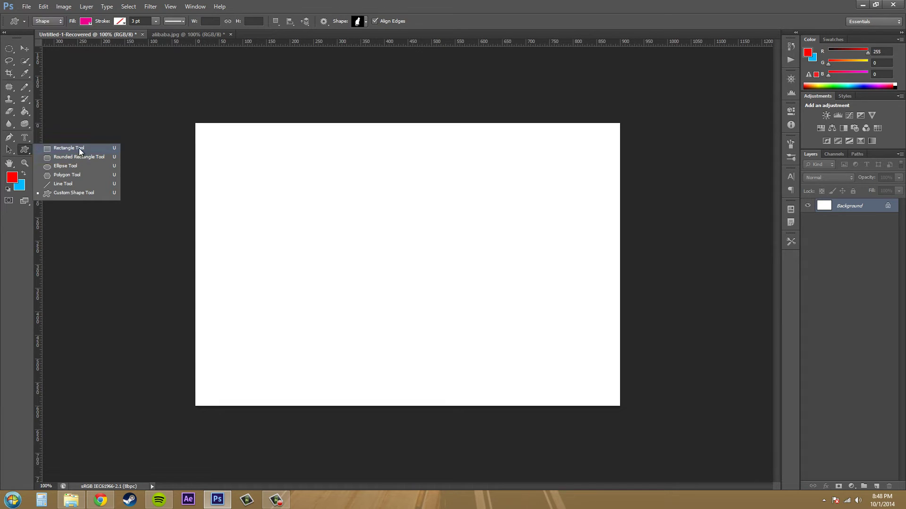
click(79, 148)
click(324, 22)
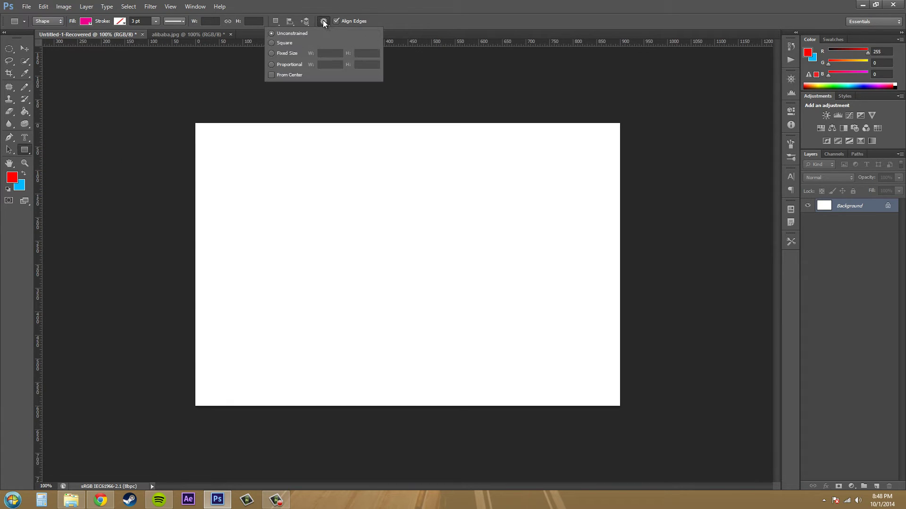
click(271, 53)
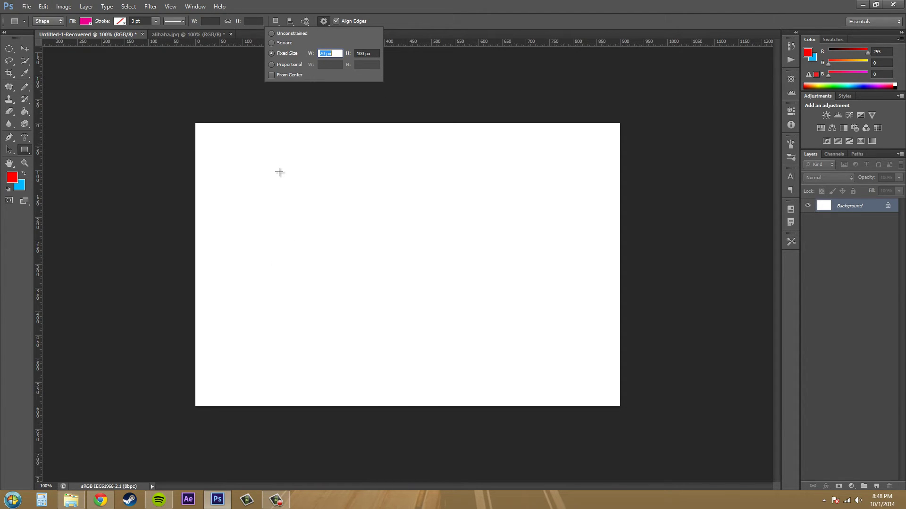
click(261, 261)
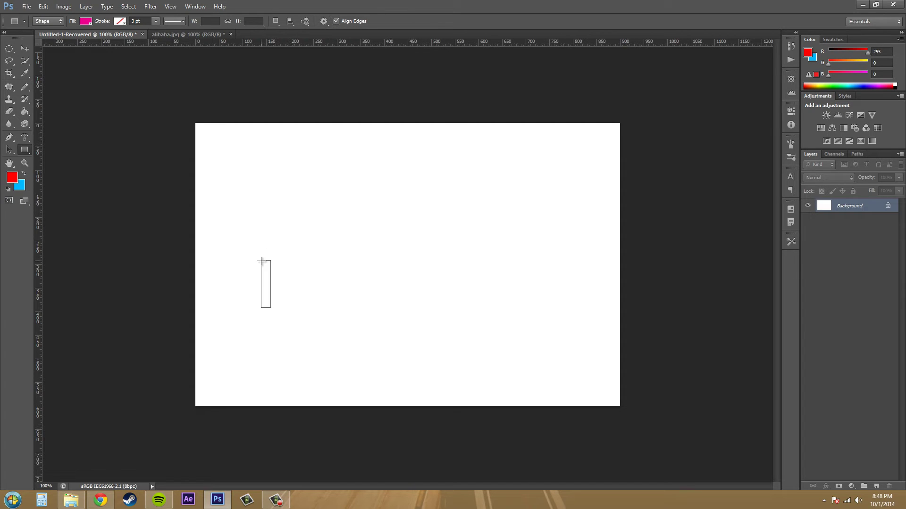
Place five 20 px by 100 px rectangles in a slightly uneven horizontal row across the canvas
click(261, 261)
click(430, 275)
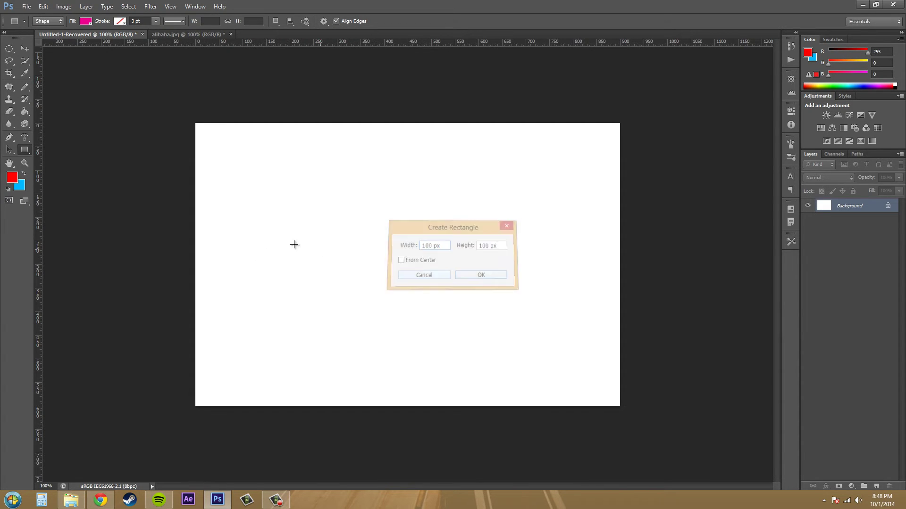
drag(243, 251, 248, 257)
drag(332, 241, 336, 262)
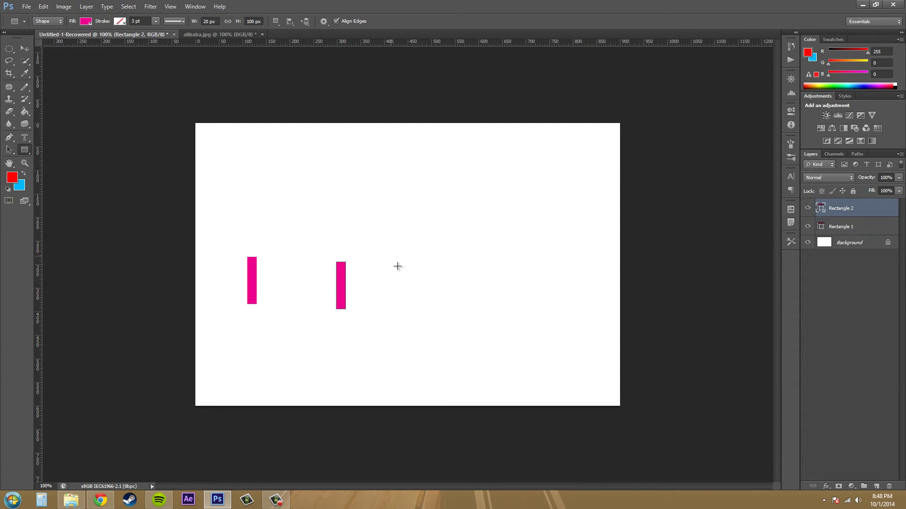
drag(409, 278, 425, 263)
drag(492, 278, 513, 268)
drag(571, 257, 583, 275)
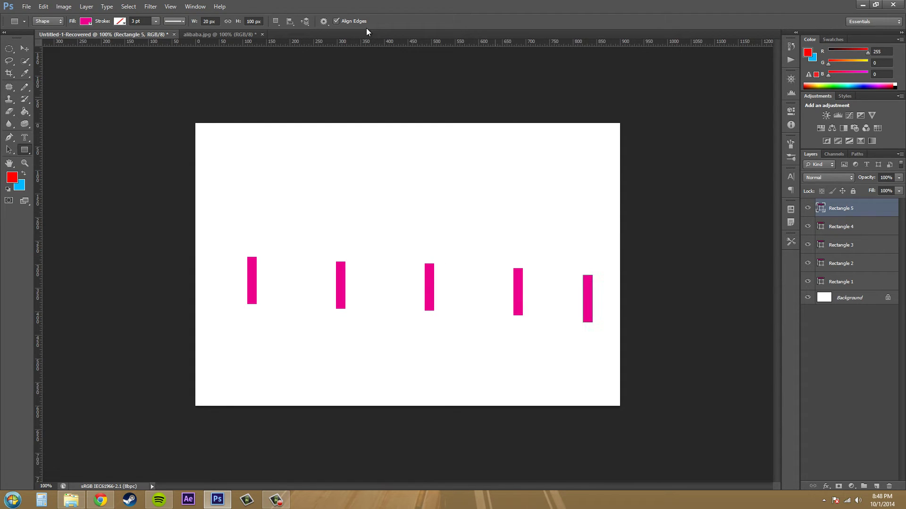
Select all five rectangle layers and merge their shapes into a single shape layer
click(9, 150)
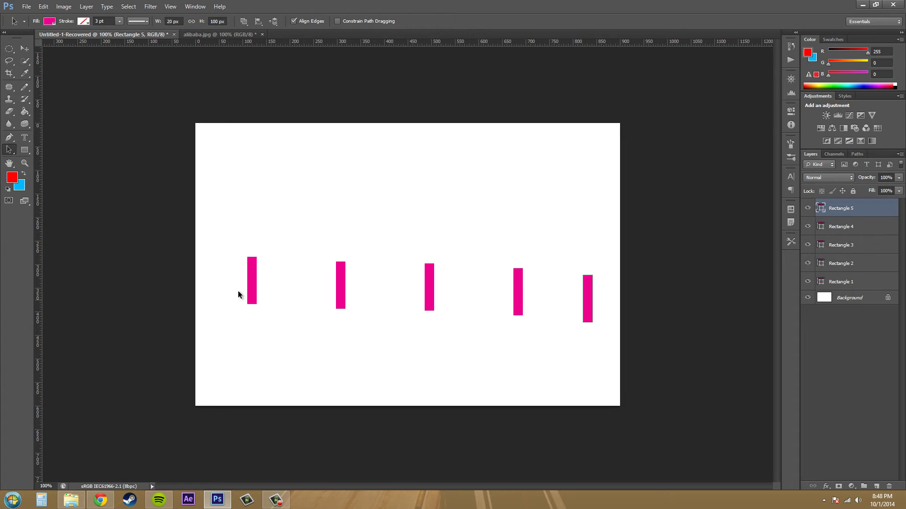
click(250, 281)
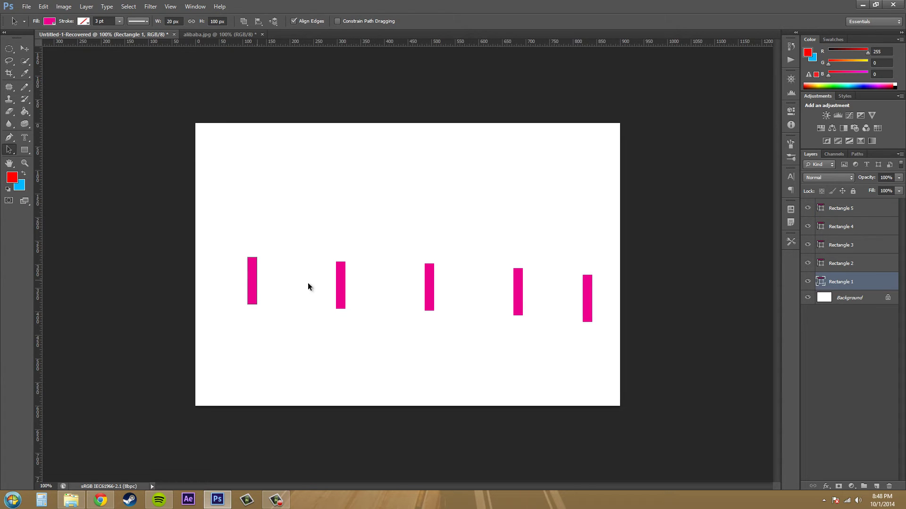
click(339, 287)
click(254, 276)
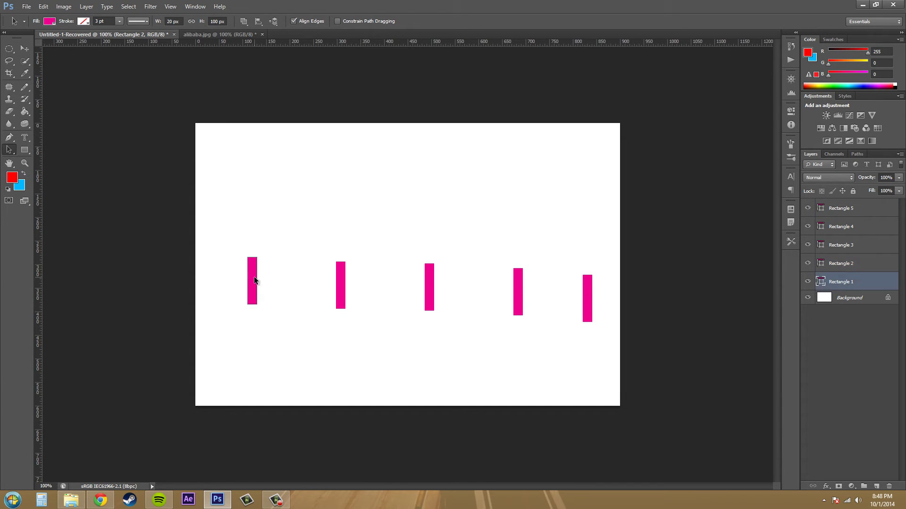
click(866, 212)
shift+click(854, 282)
right_click(854, 282)
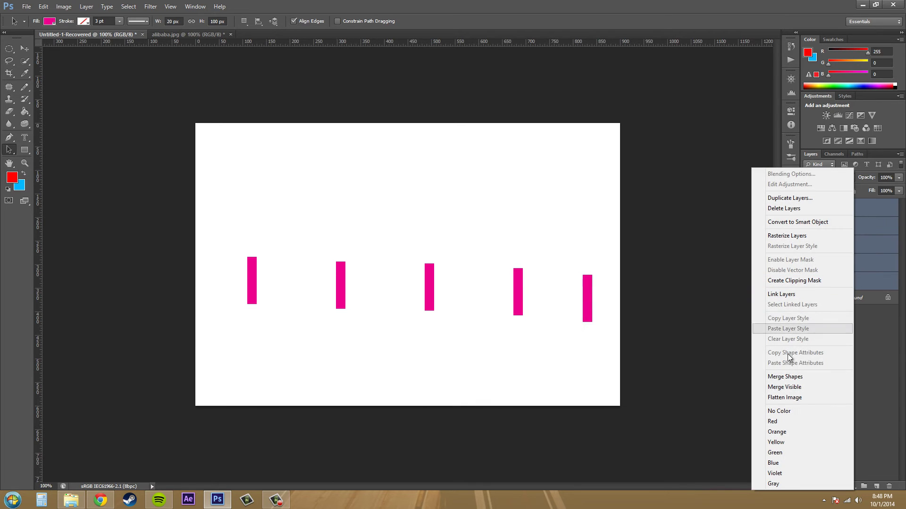
click(785, 378)
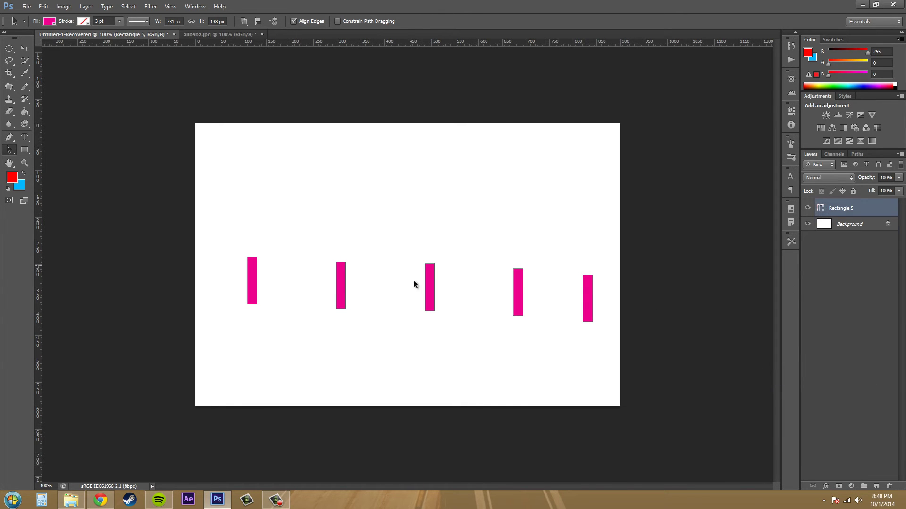
Select all five rectangle paths and align their vertical centers to the selection
shift+click(344, 278)
shift+click(428, 280)
shift+click(520, 288)
shift+click(589, 296)
click(257, 21)
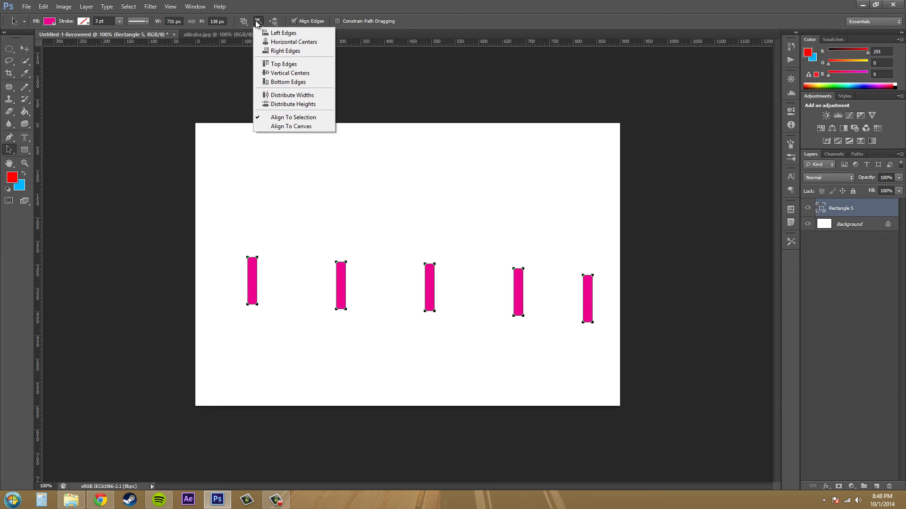
click(283, 73)
Try aligning the five rectangles by their horizontal centers and undo that alignment
click(259, 21)
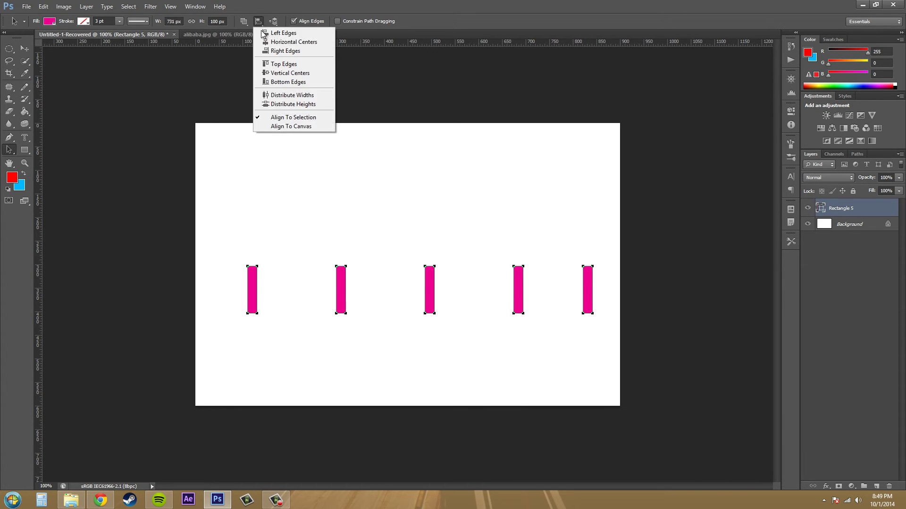
click(273, 42)
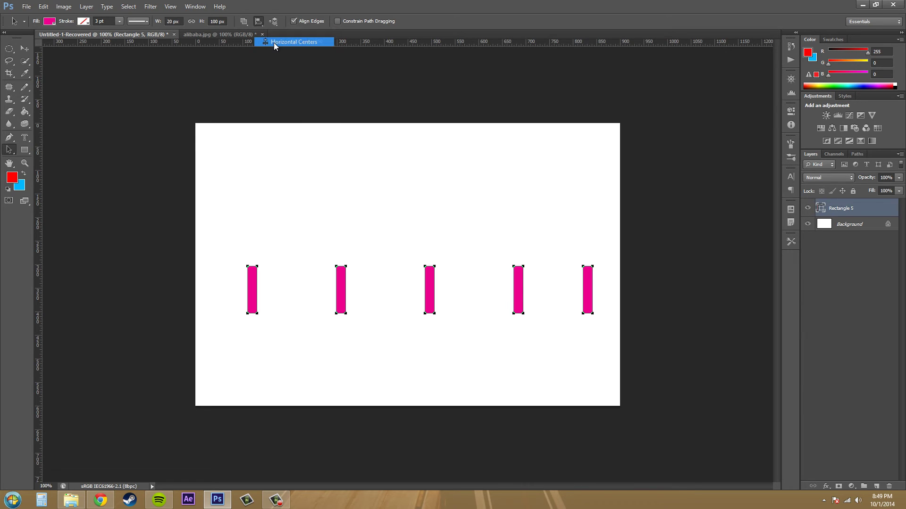
click(259, 21)
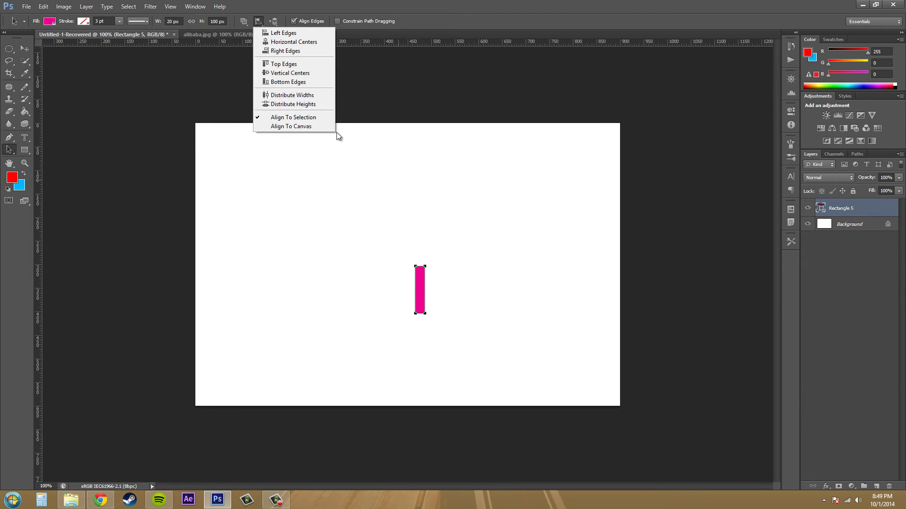
key(Escape)
key(ctrl+z)
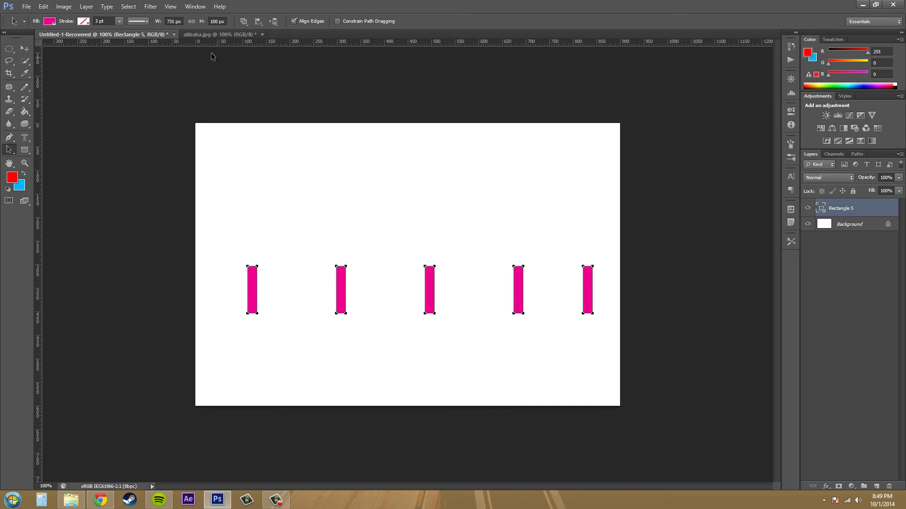
Distribute the widths of the five selected rectangles and move the whole row up and slightly left on the canvas
click(258, 22)
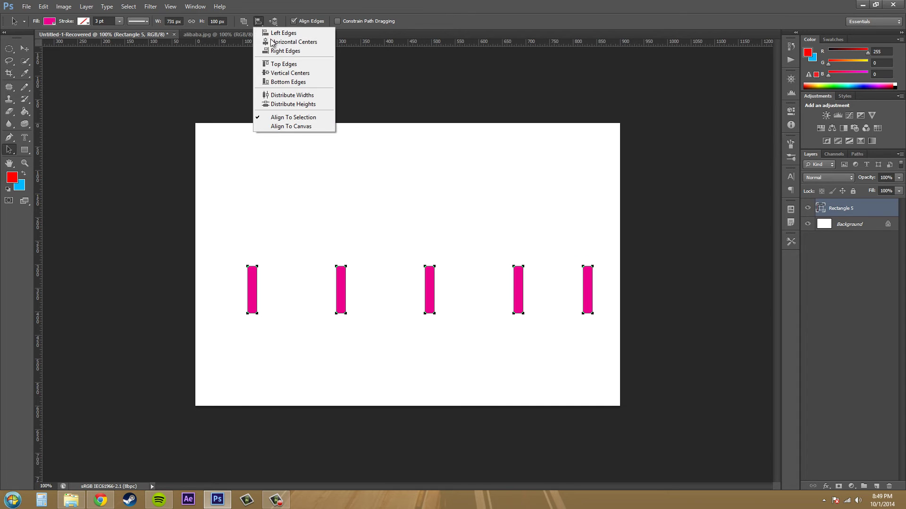
click(304, 95)
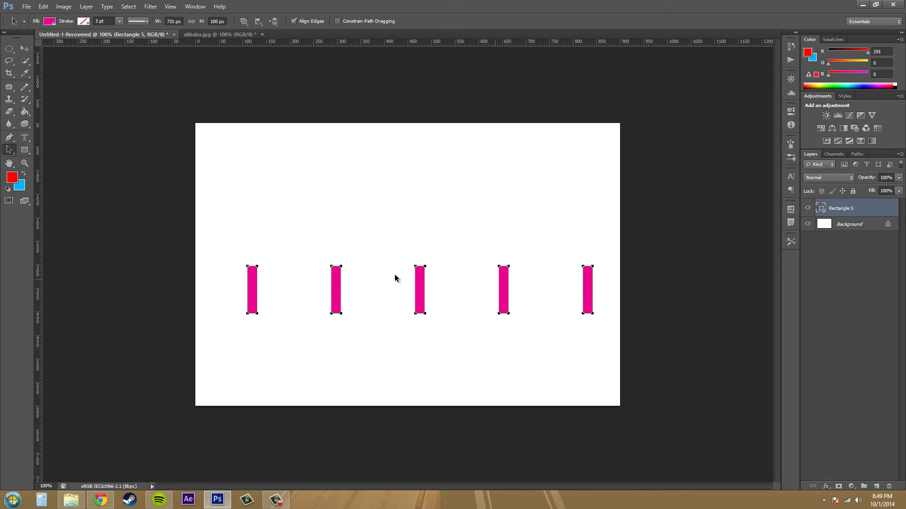
drag(502, 286, 500, 246)
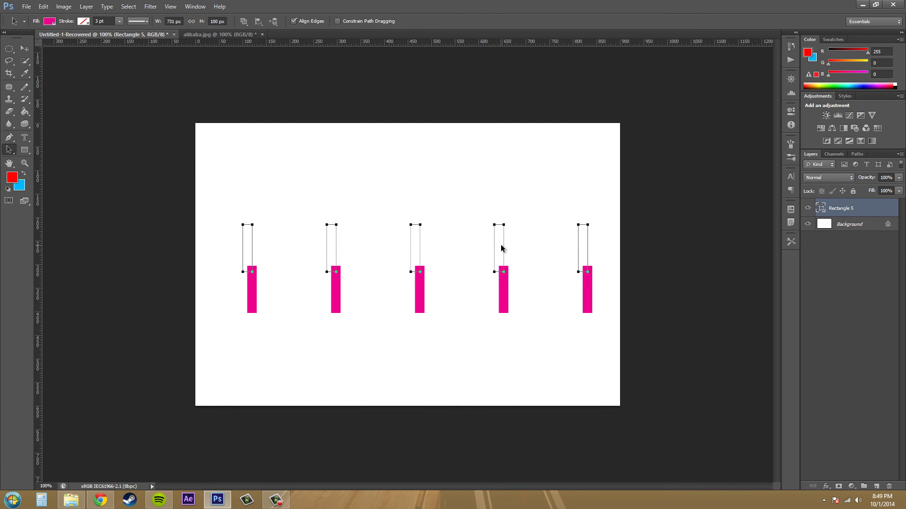
click(258, 21)
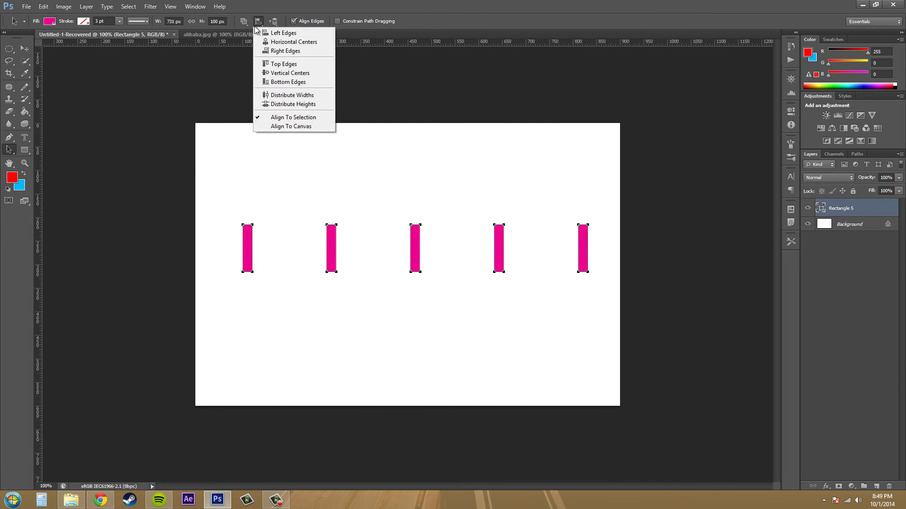
click(283, 73)
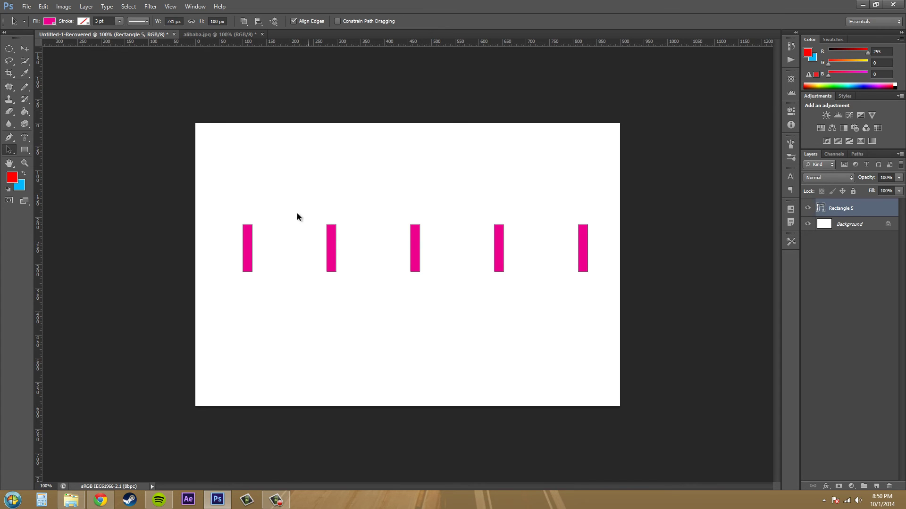
click(294, 20)
click(273, 22)
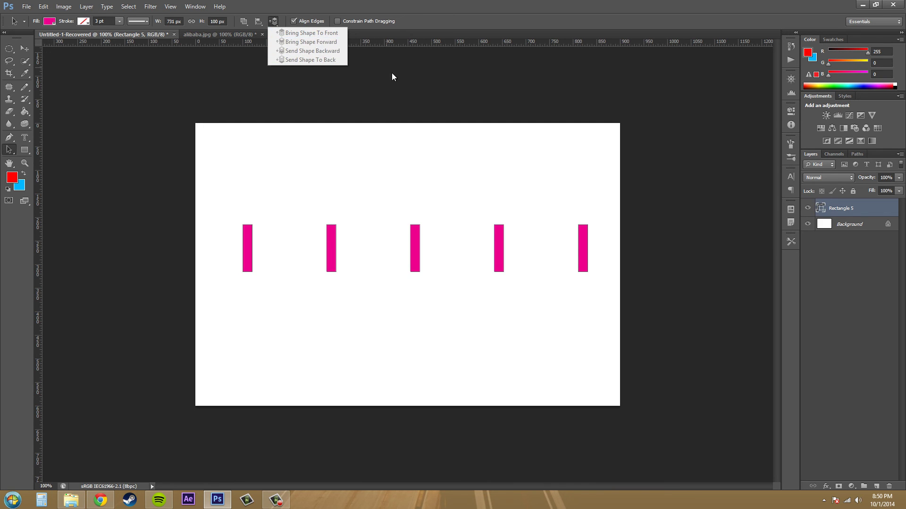
click(442, 184)
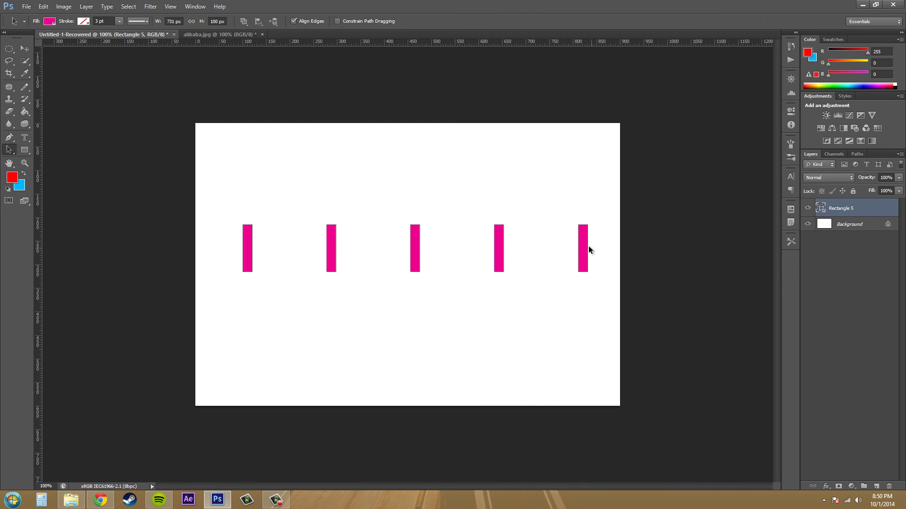
Move the other four rectangles around the fourth one to form an overlapping diagonal staircase, with the fifth lowest and the first highest
drag(585, 247, 509, 285)
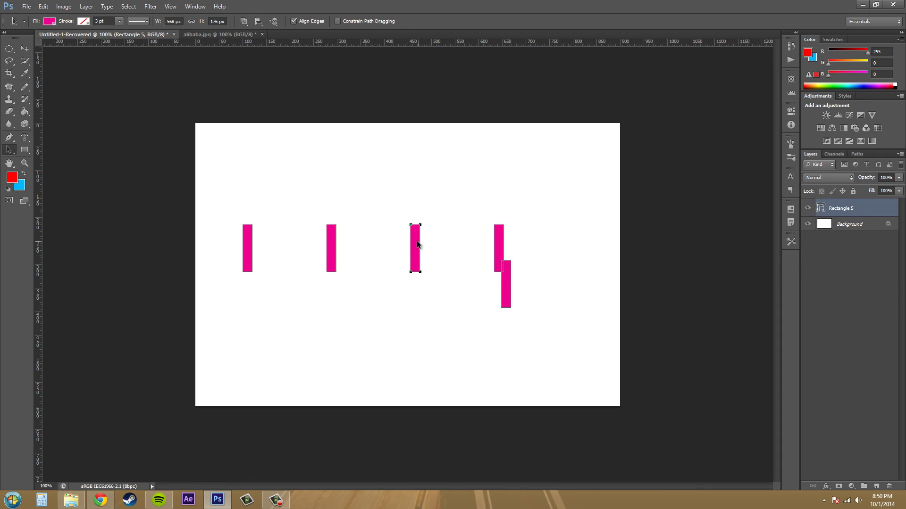
drag(417, 240, 494, 204)
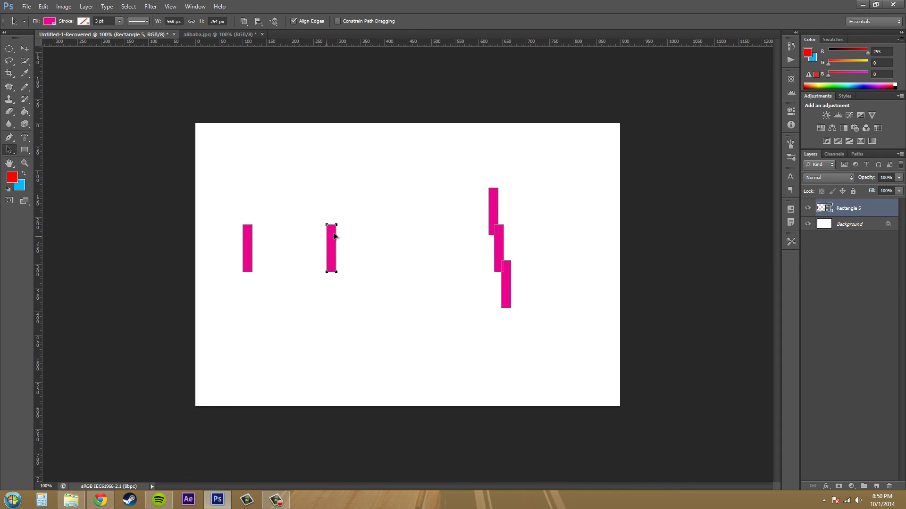
drag(334, 236, 481, 169)
drag(253, 240, 486, 141)
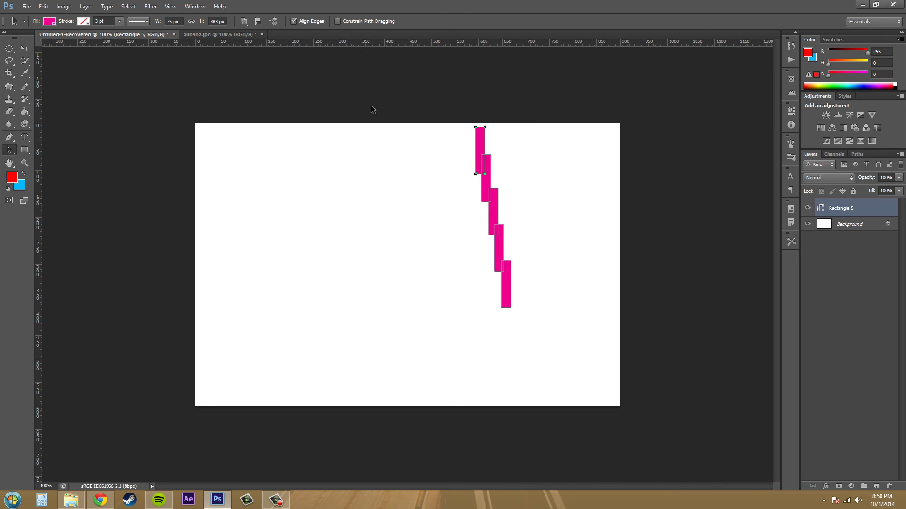
Set the staircase's topmost rectangle to Subtract Front Shape and bring that path to the front of the stacking order
click(244, 21)
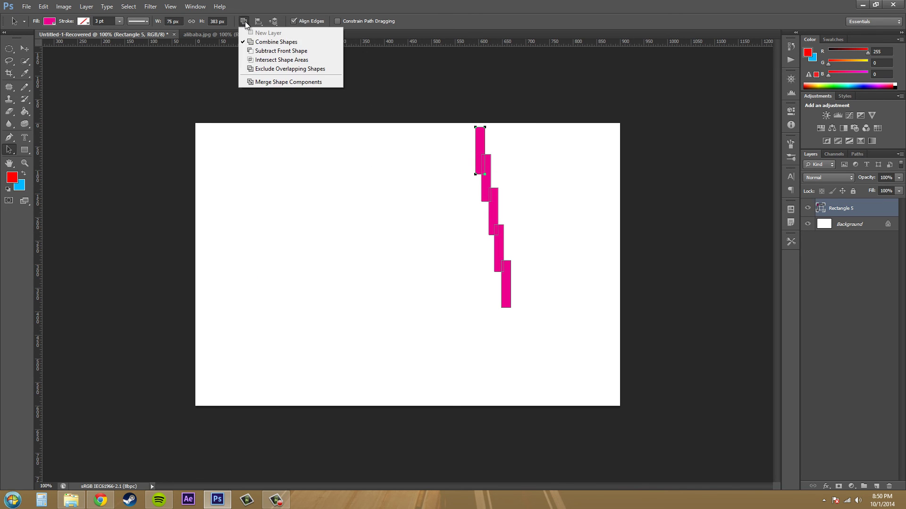
click(279, 49)
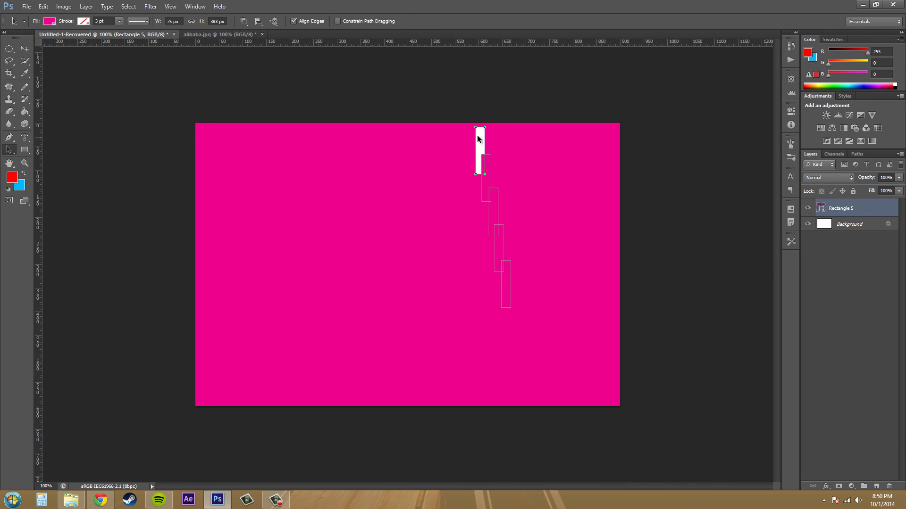
click(273, 21)
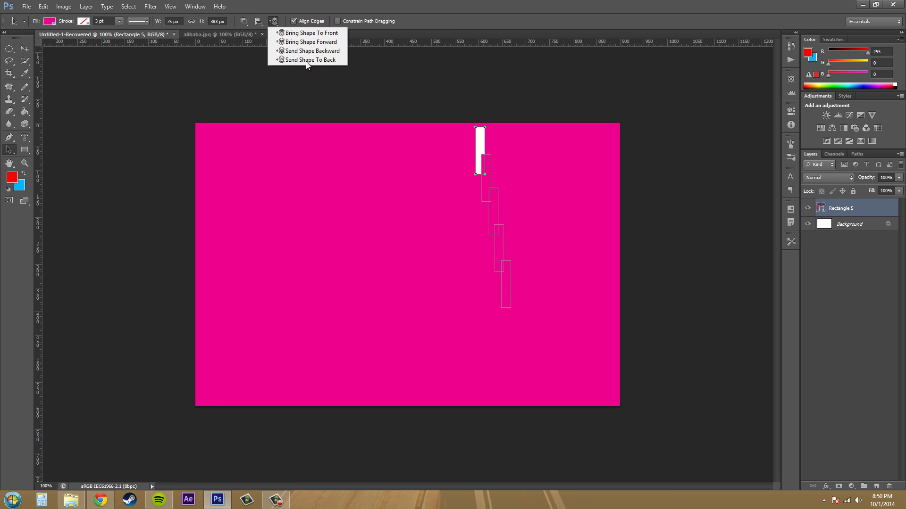
click(309, 36)
click(423, 180)
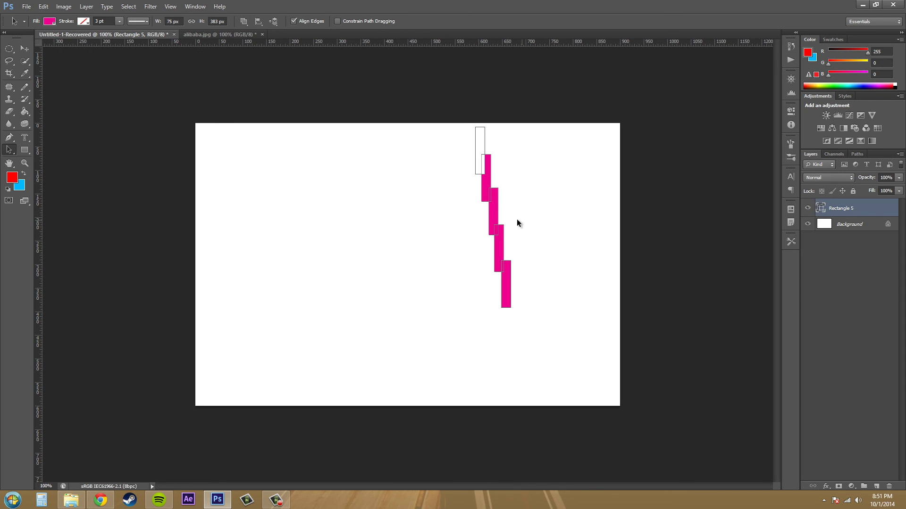
click(274, 21)
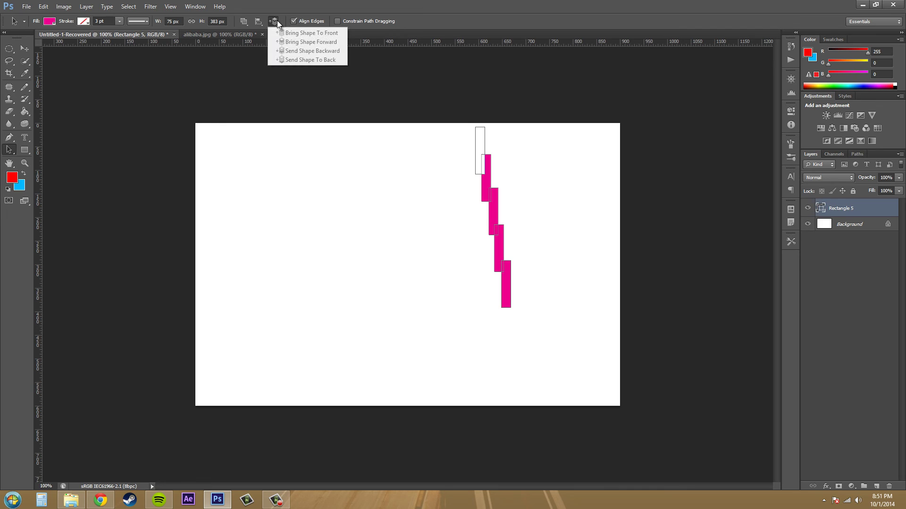
click(498, 140)
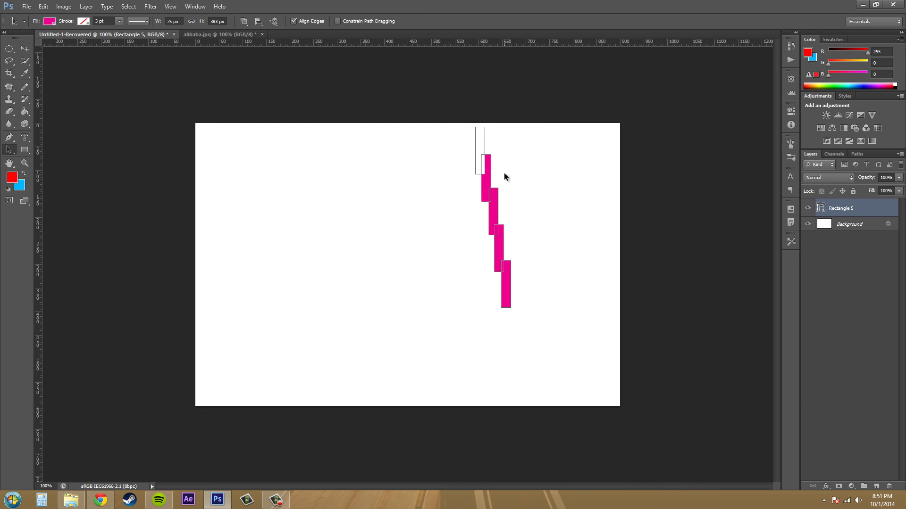